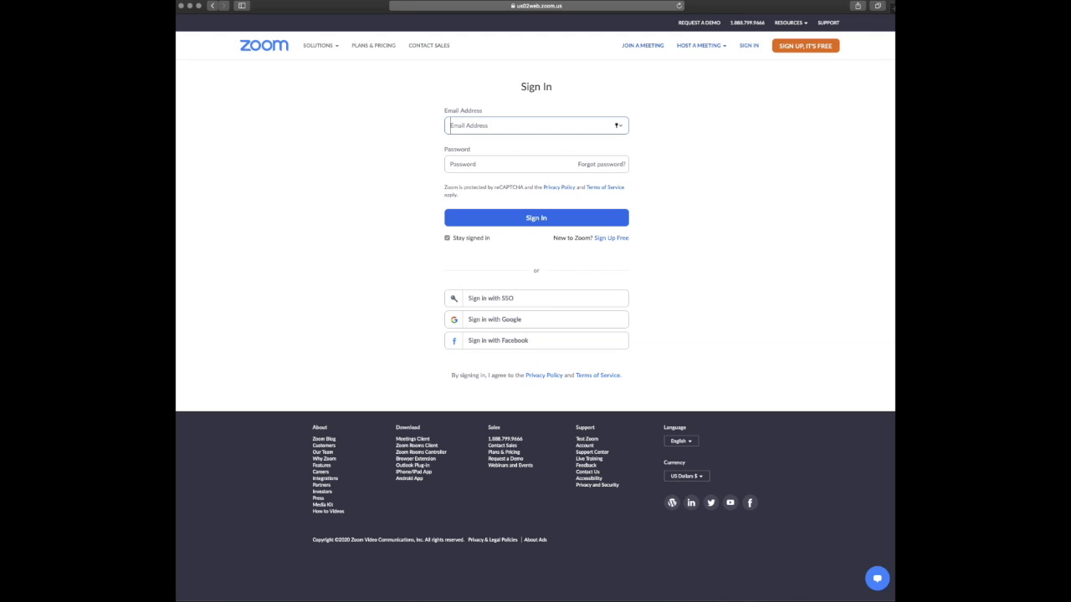
Step: Sign in with the Google account and open the account-wide settings
{"action": "left_click", "coordinate": [494, 319]}
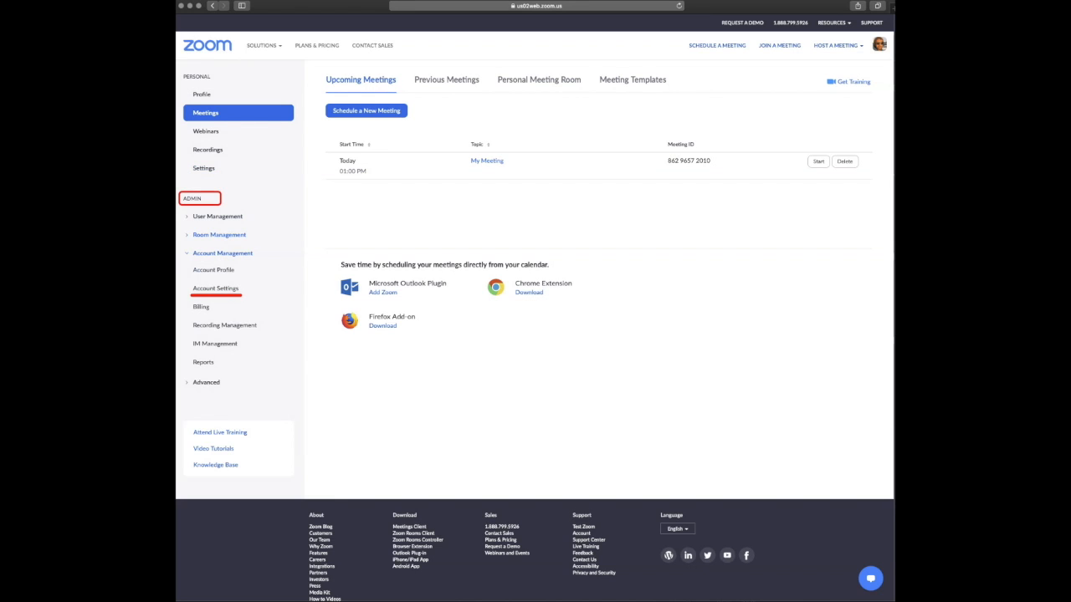
{"action": "left_click", "coordinate": [216, 288]}
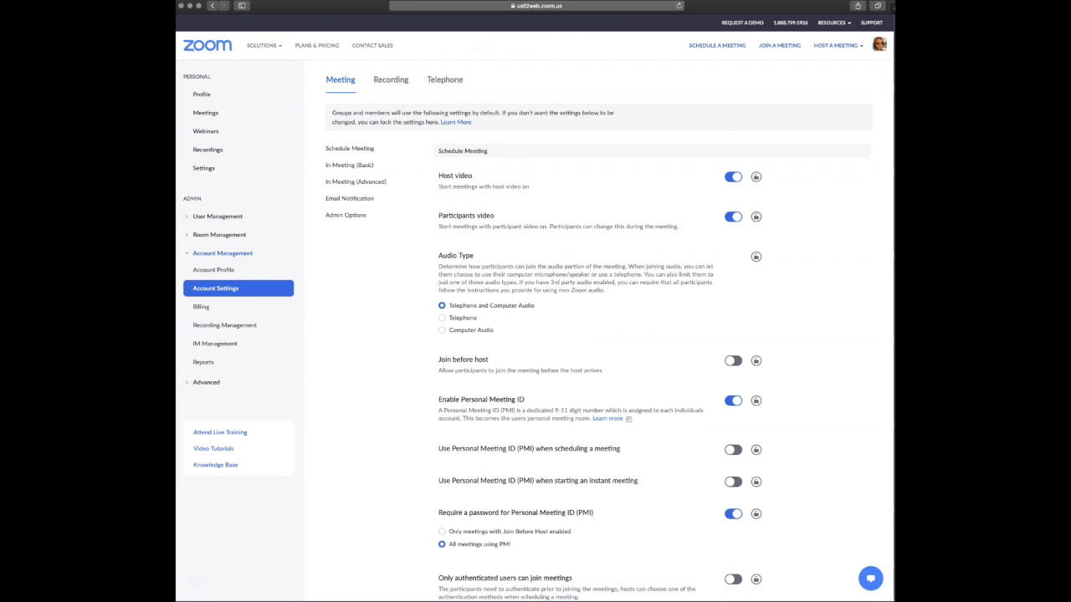
Step: Turn on "Only authenticated users can join meetings" for all groups and users in the account
{"action": "scroll", "coordinate": [536, 335], "scroll_direction": "down", "scroll_amount": 5}
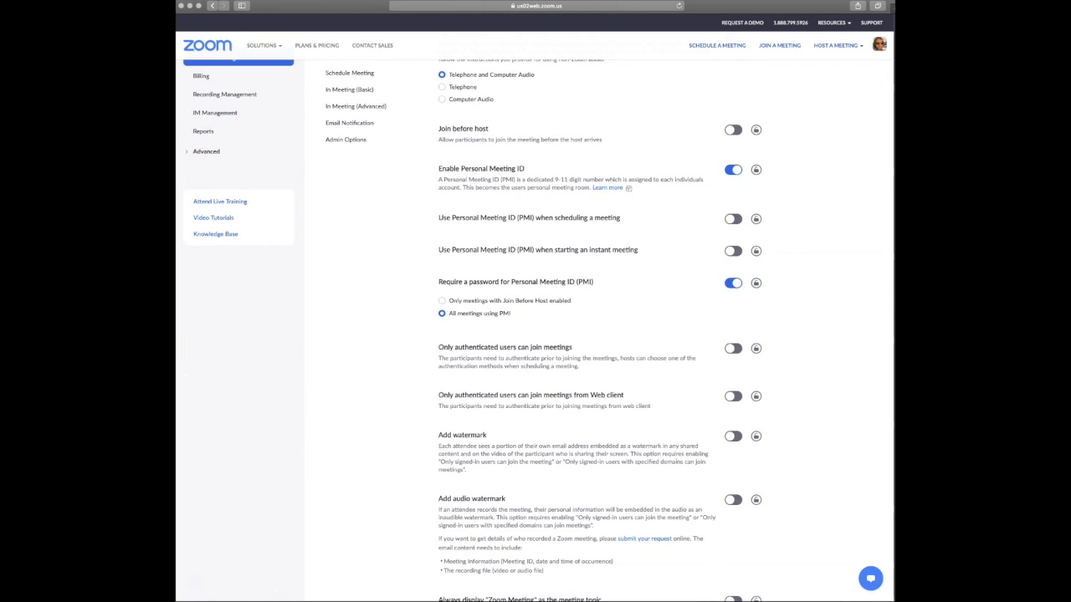
{"action": "scroll", "coordinate": [536, 335], "scroll_direction": "down", "scroll_amount": 2}
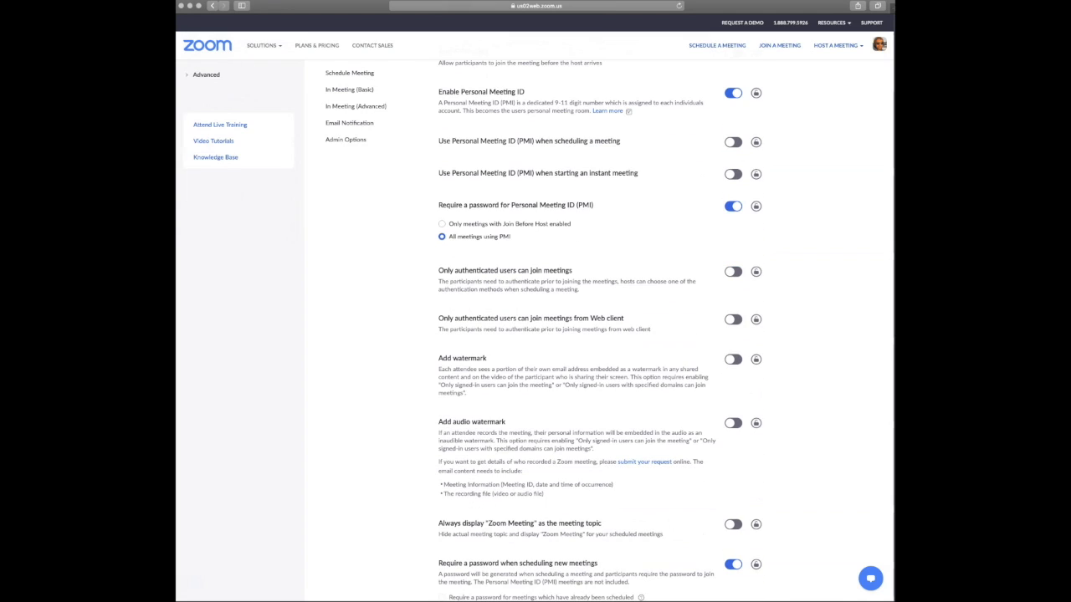
{"action": "scroll", "coordinate": [536, 335], "scroll_direction": "down", "scroll_amount": 1}
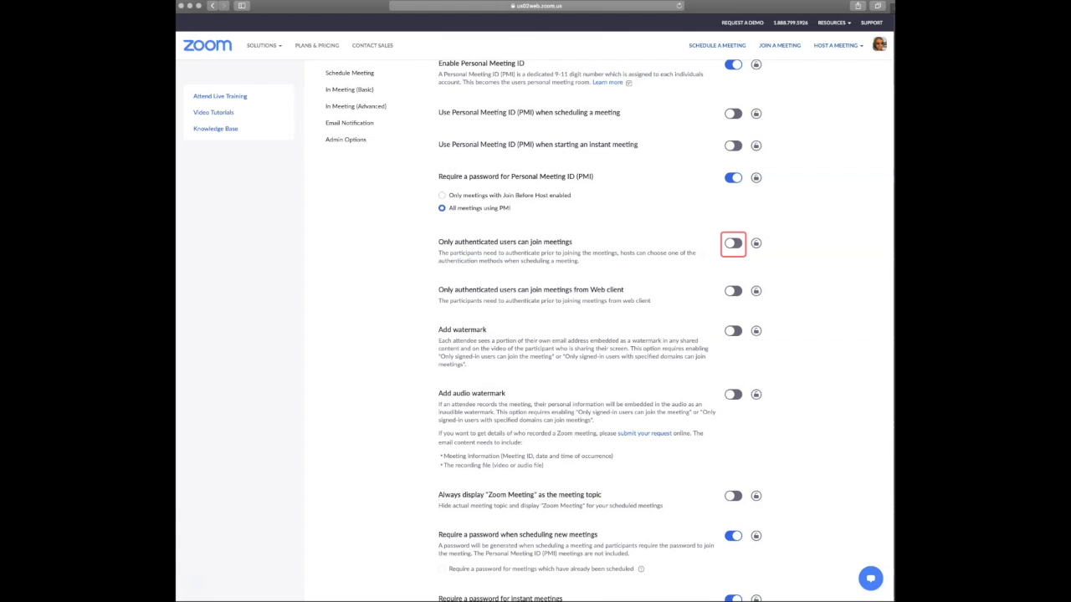
{"action": "left_click", "coordinate": [733, 242]}
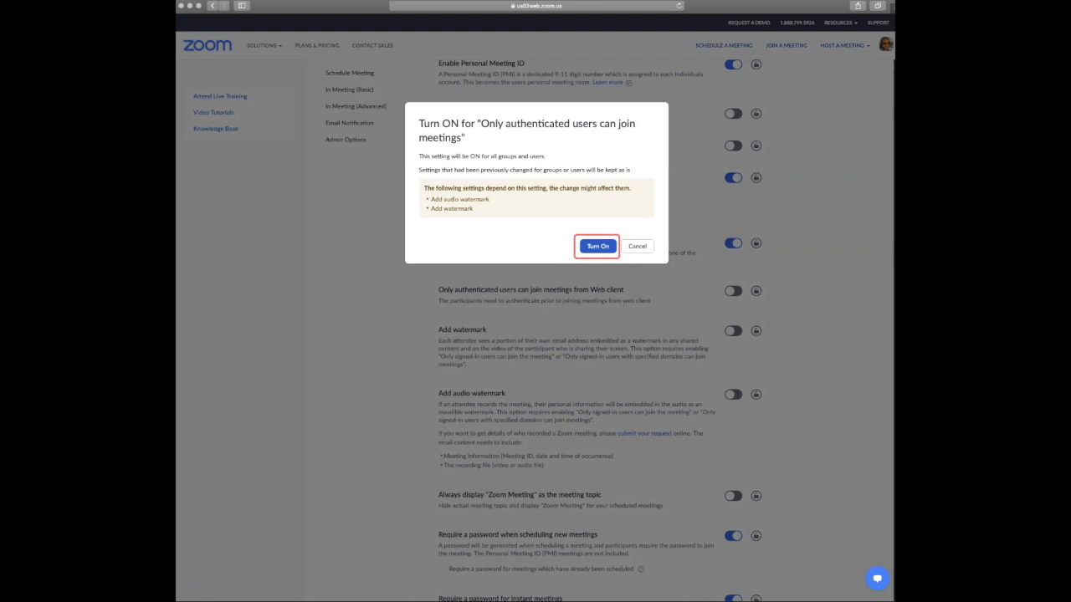
{"action": "left_click", "coordinate": [597, 246]}
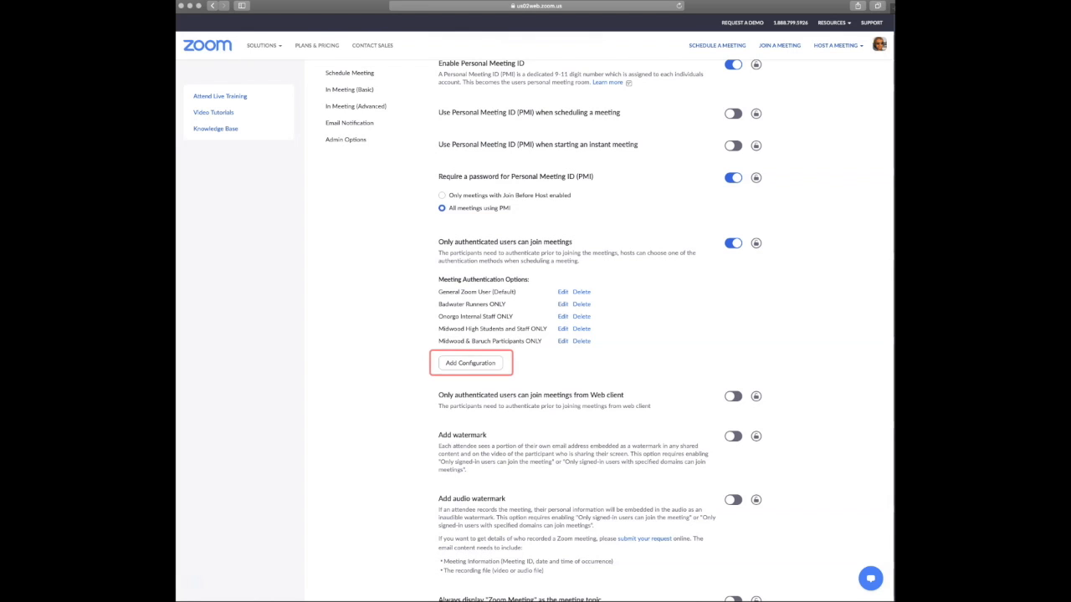
Step: Add a meeting authentication configuration named "Baruch College Students and Staff ONLY"
{"action": "left_click", "coordinate": [470, 363]}
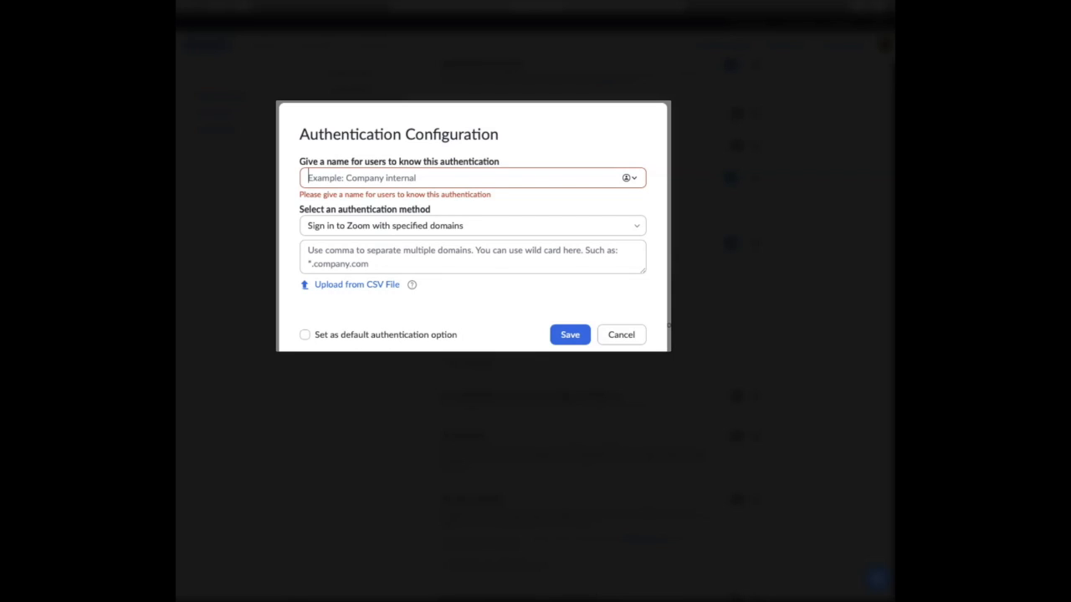
{"action": "type", "text": "Baruch"}
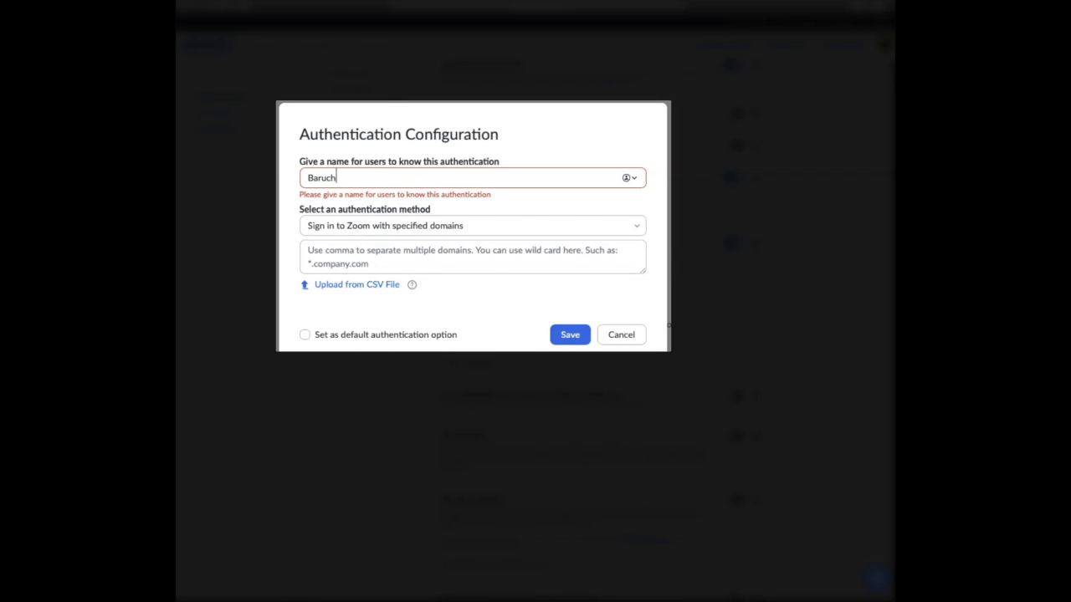
{"action": "type", "text": " College Students and Staff ONLY"}
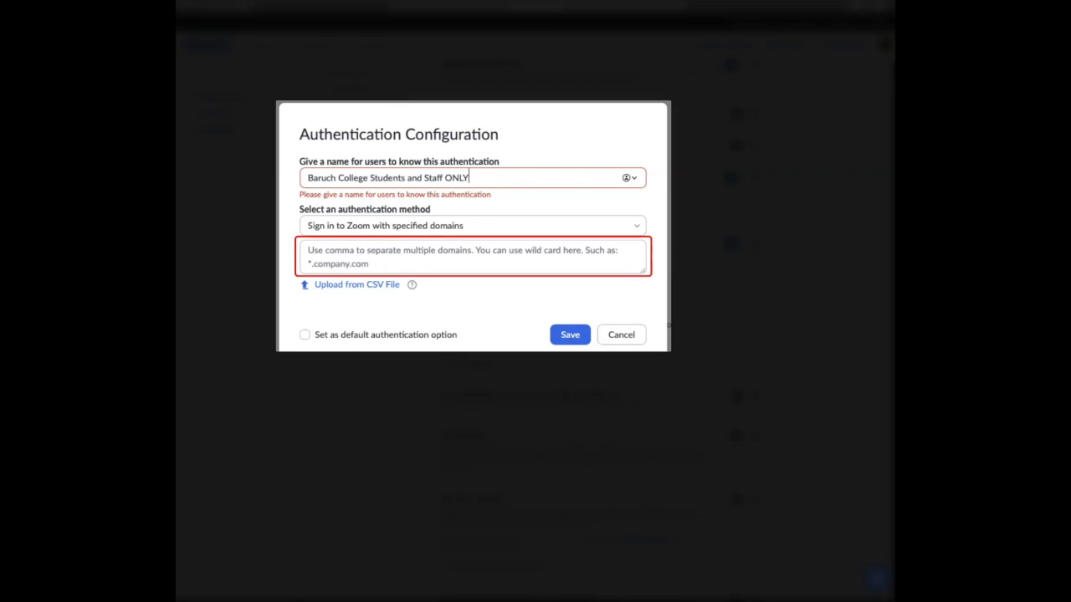
Step: Specify baruch.edu and baruch.mail.edu as the comma-separated sign-in domains of the authentication configuration
{"action": "left_click", "coordinate": [472, 257]}
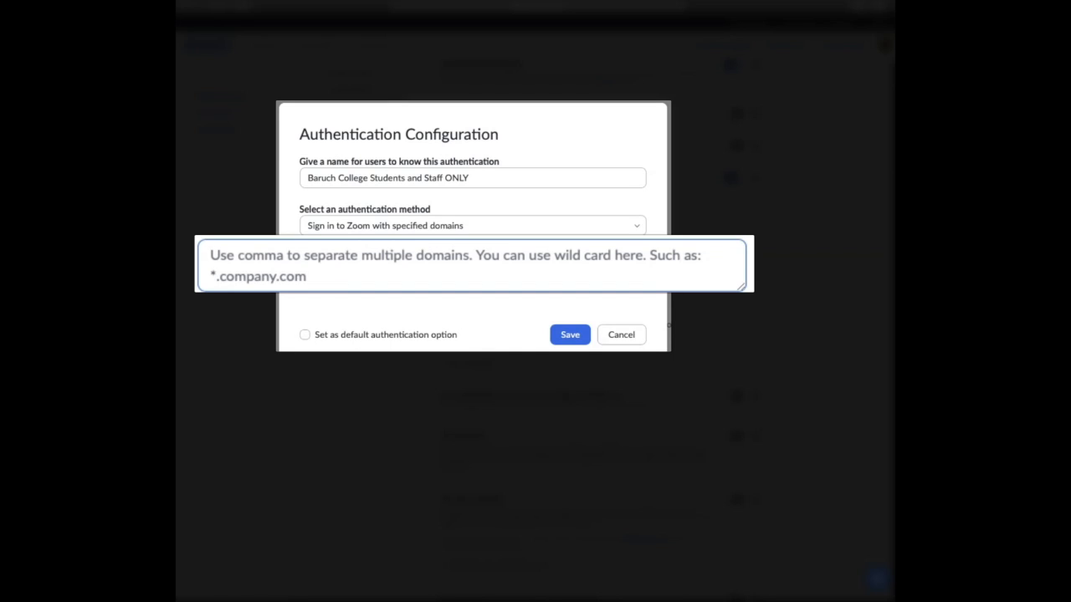
{"action": "key", "text": "ctrl+v"}
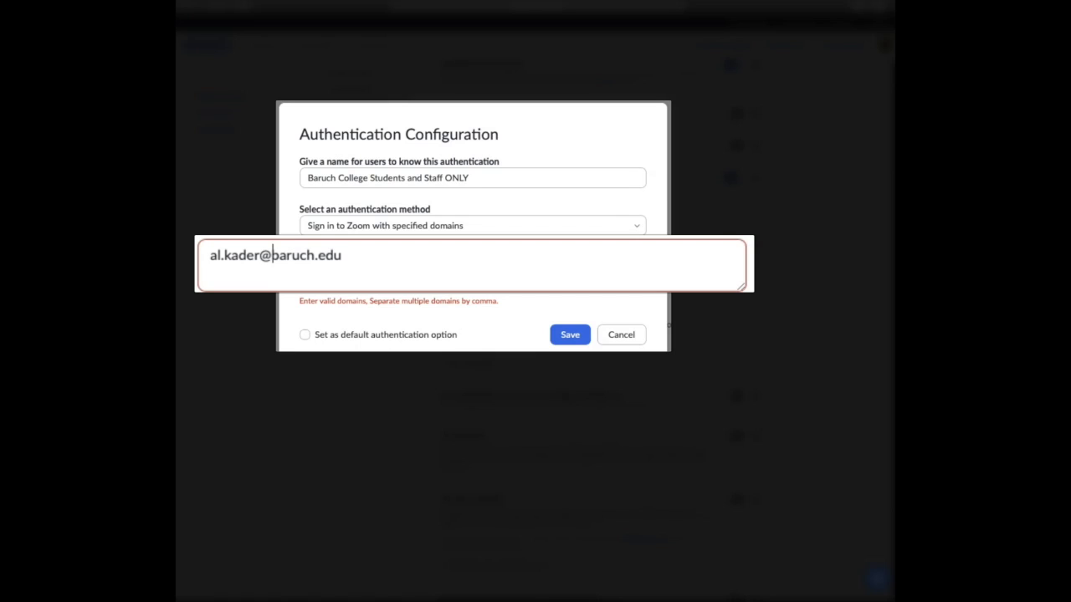
{"action": "key", "text": "alt+shift+Left"}
{"action": "key", "text": "alt+shift+Left"}
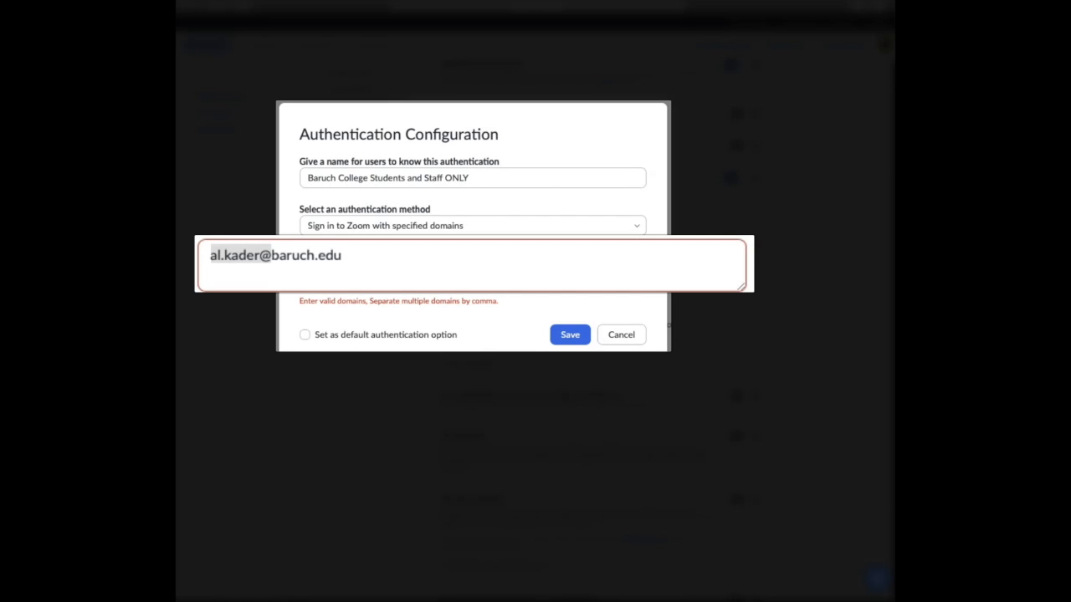
{"action": "key", "text": "BackSpace"}
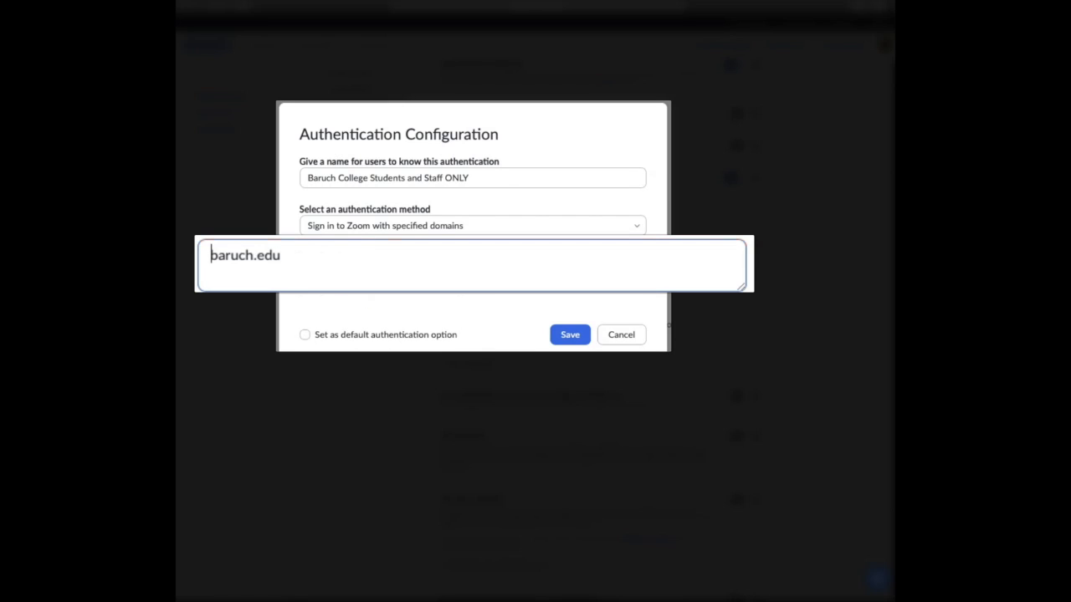
{"action": "left_click", "coordinate": [283, 255]}
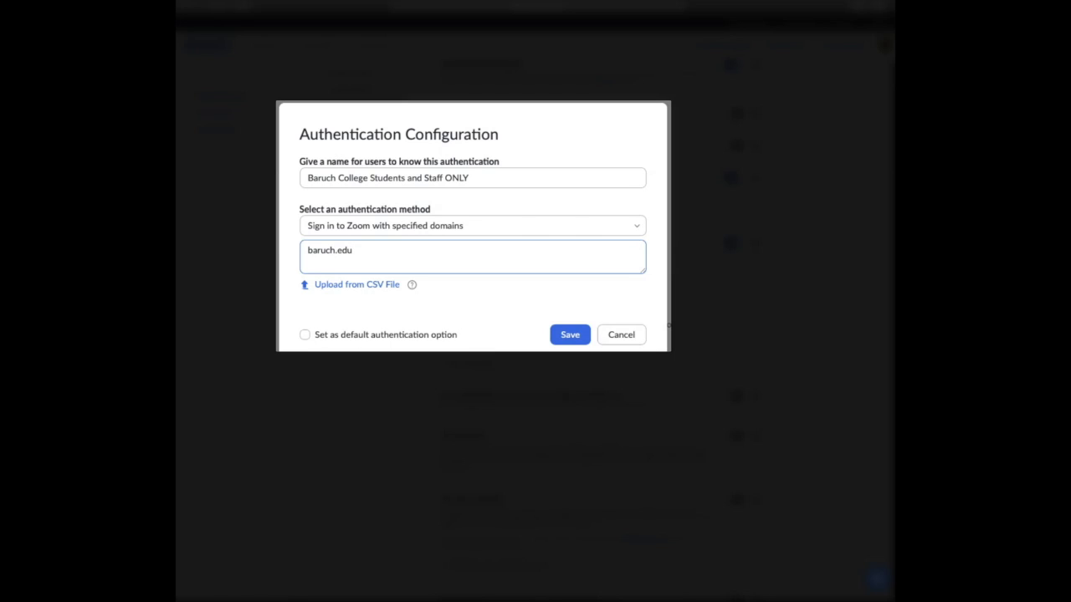
{"action": "type", "text": ", baruch"}
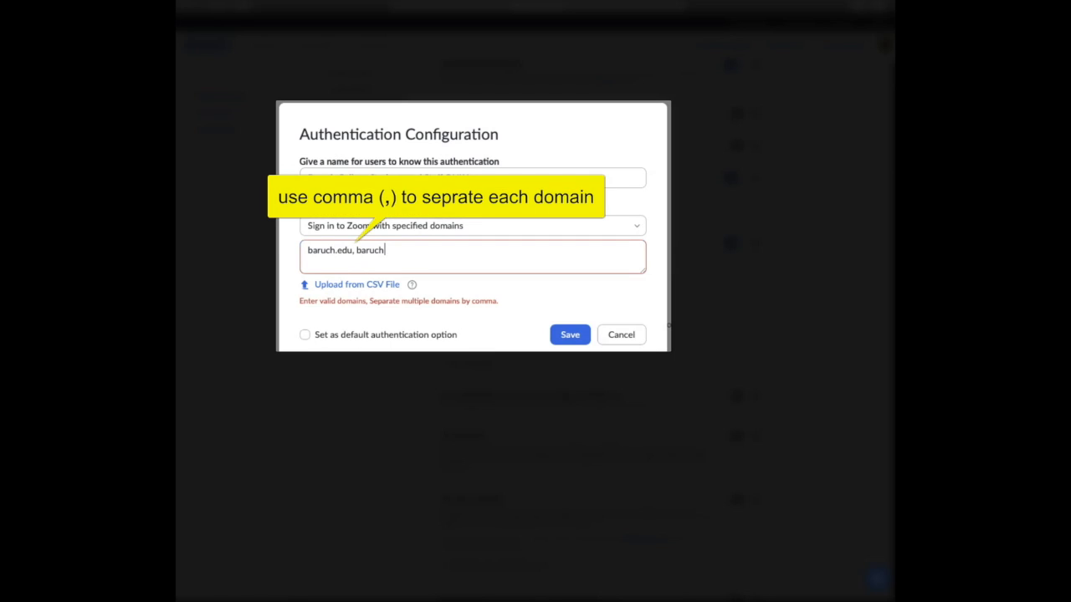
{"action": "type", "text": ".mail.edu"}
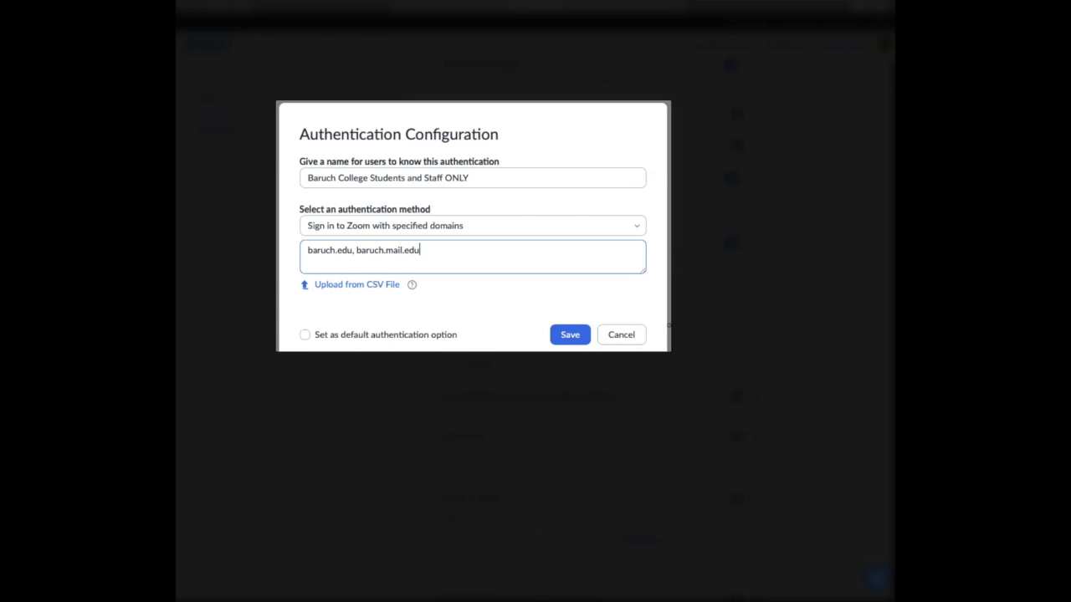
{"action": "type", "text": ", mit.edu"}
{"action": "key", "text": "BackSpace"}
{"action": "key", "text": "BackSpace"}
{"action": "key", "text": "BackSpace"}
{"action": "key", "text": "BackSpace"}
{"action": "key", "text": "BackSpace"}
{"action": "key", "text": "BackSpace"}
{"action": "key", "text": "BackSpace"}
{"action": "key", "text": "BackSpace"}
{"action": "key", "text": "BackSpace"}
Step: Save the new authentication configuration with its two Baruch domains
{"action": "left_click", "coordinate": [570, 334]}
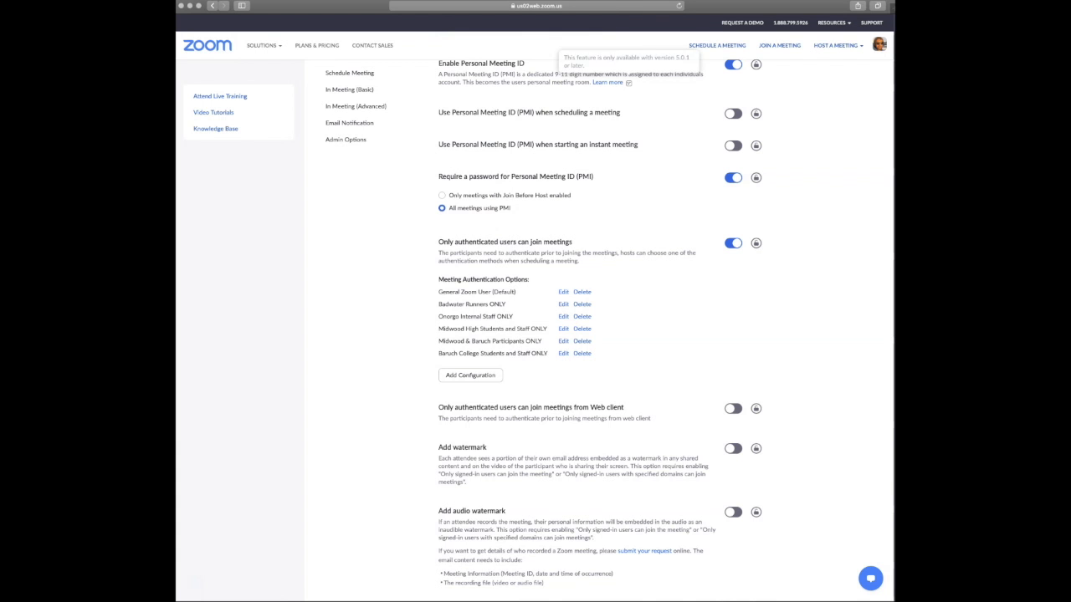
Step: In the meeting scheduling form, allow only authenticated users to join and choose General Zoom User as the authentication option
{"action": "scroll", "coordinate": [536, 334], "scroll_direction": "down", "scroll_amount": 3}
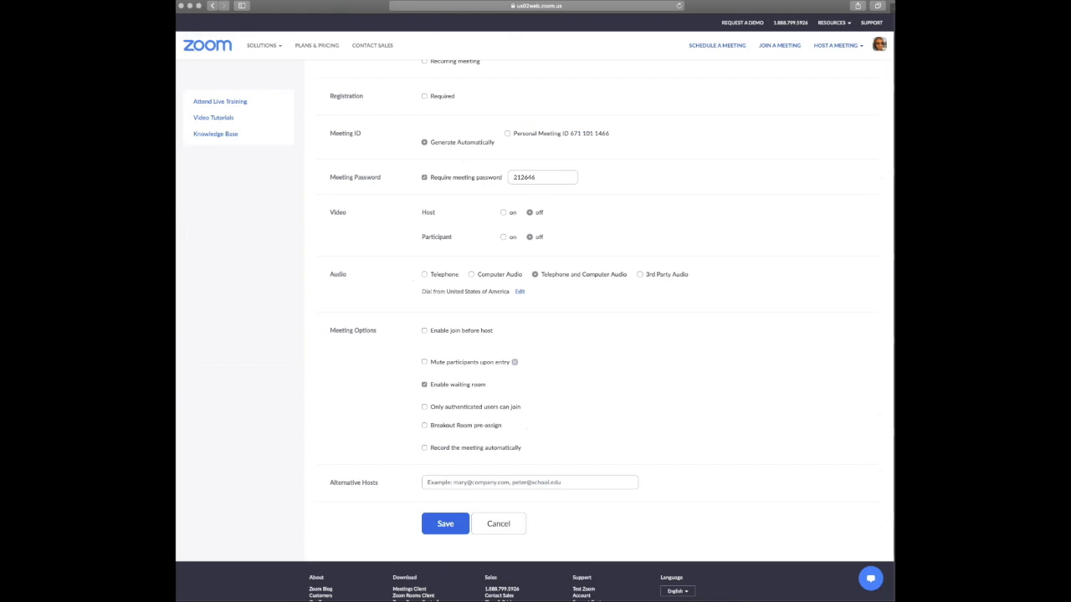
{"action": "scroll", "coordinate": [535, 335], "scroll_direction": "down", "scroll_amount": 4}
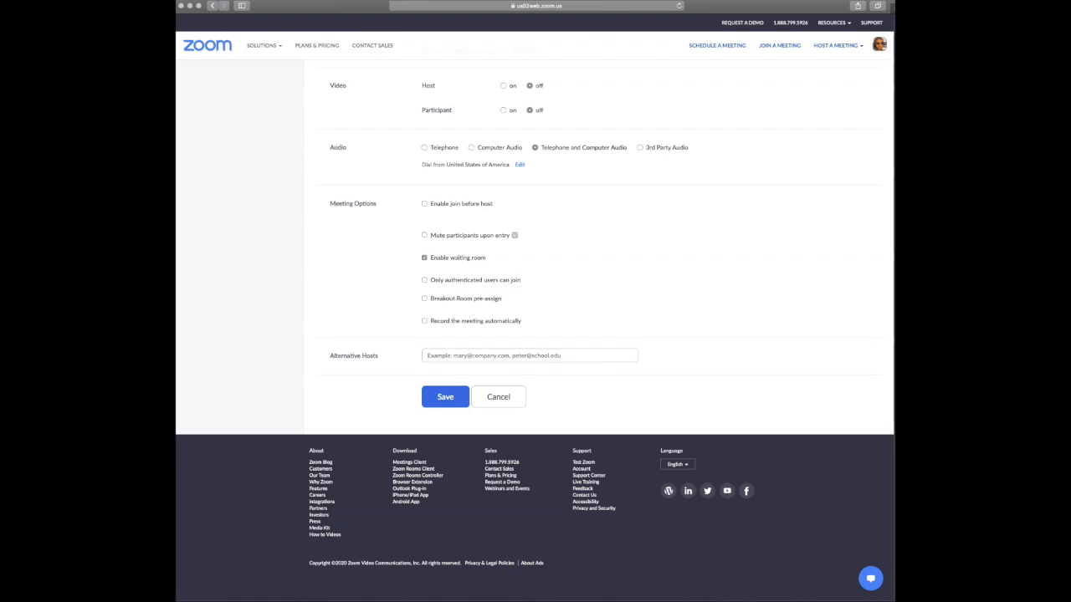
{"action": "left_click", "coordinate": [424, 280]}
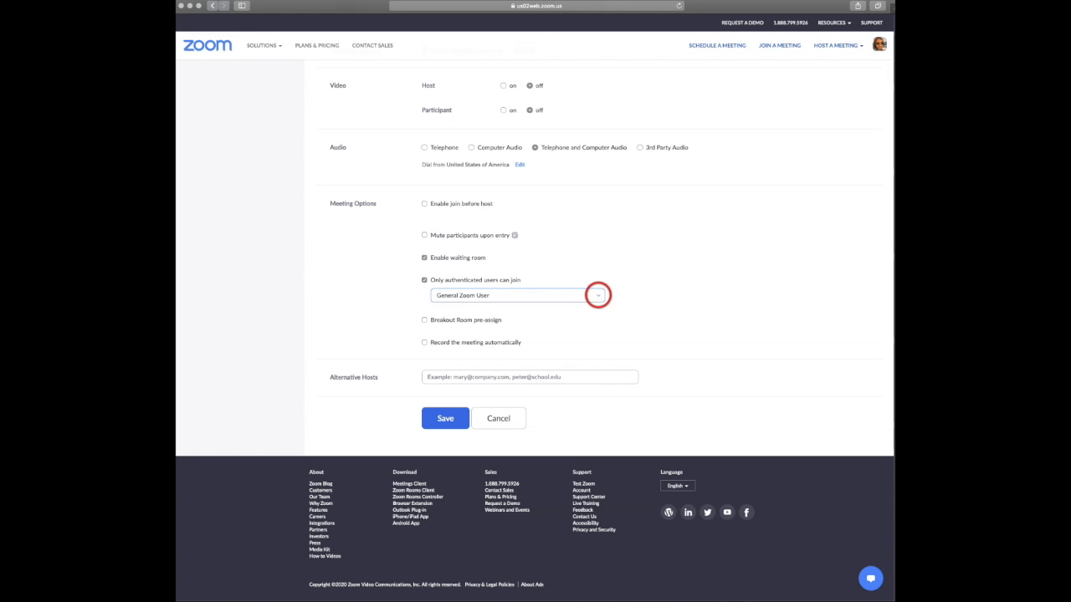
{"action": "left_click", "coordinate": [598, 295]}
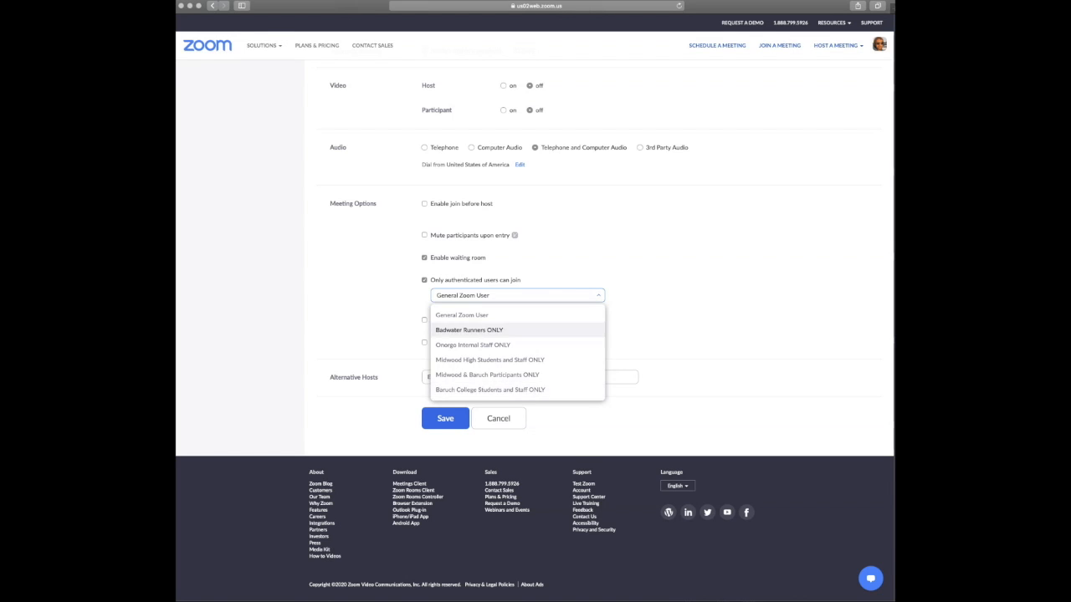
{"action": "left_click", "coordinate": [462, 316]}
Step: In the account settings, make "Baruch College Students and Staff ONLY" the default authentication option and save it
{"action": "scroll", "coordinate": [517, 316], "scroll_direction": "up", "scroll_amount": 5}
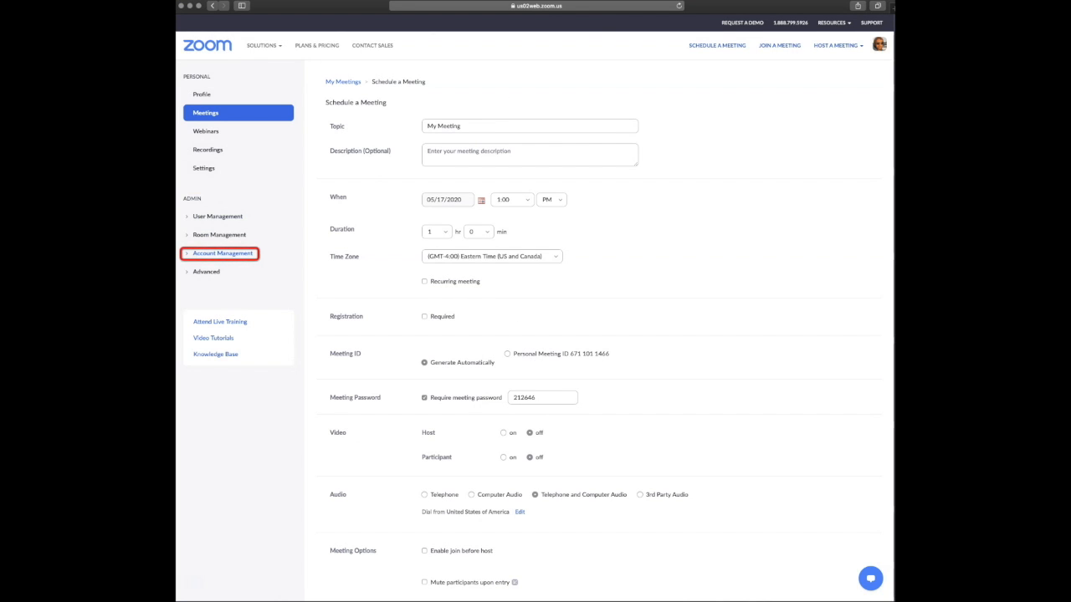
{"action": "left_click", "coordinate": [222, 254]}
{"action": "left_click", "coordinate": [216, 289]}
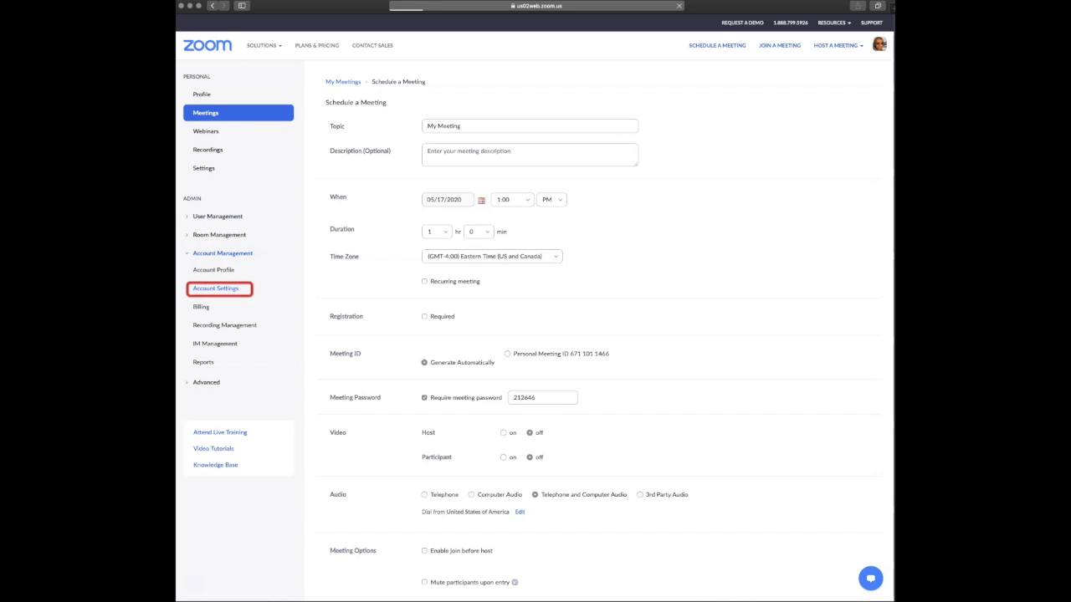
{"action": "scroll", "coordinate": [535, 335], "scroll_direction": "down", "scroll_amount": 5}
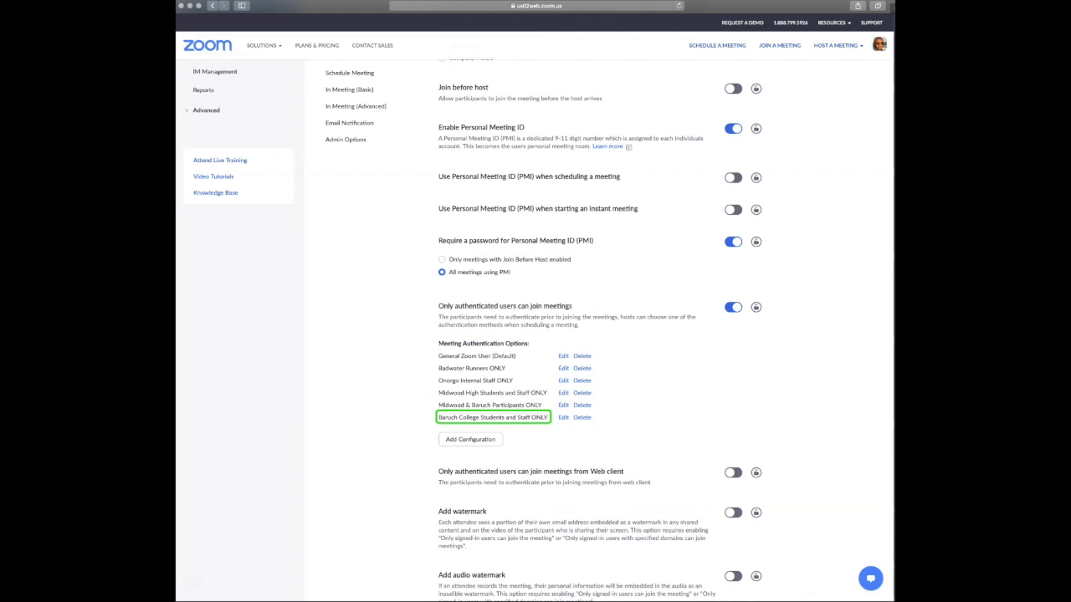
{"action": "left_click", "coordinate": [563, 418]}
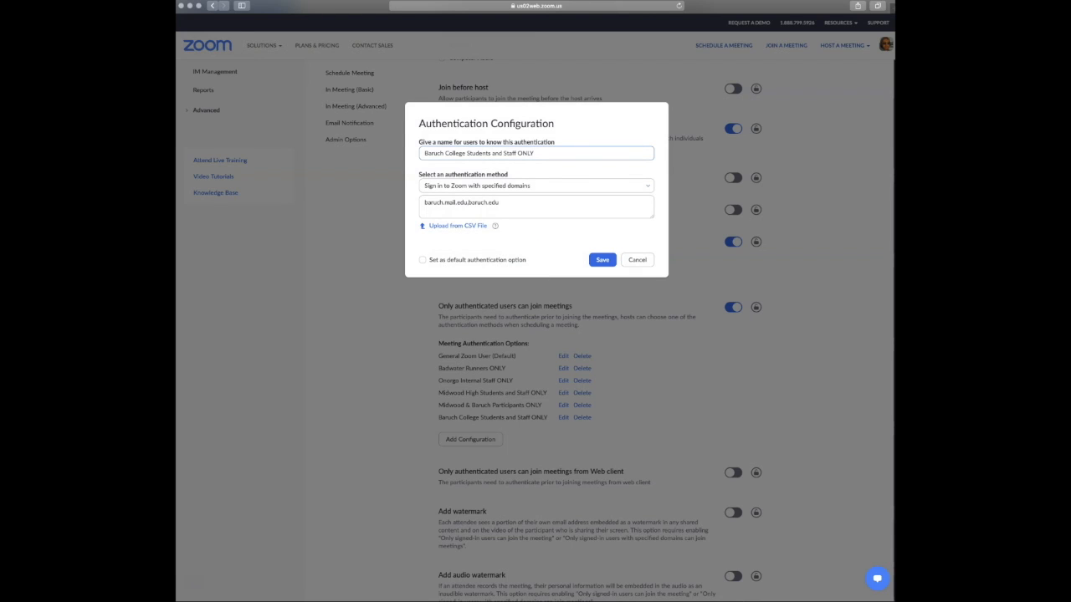
{"action": "left_click", "coordinate": [422, 260]}
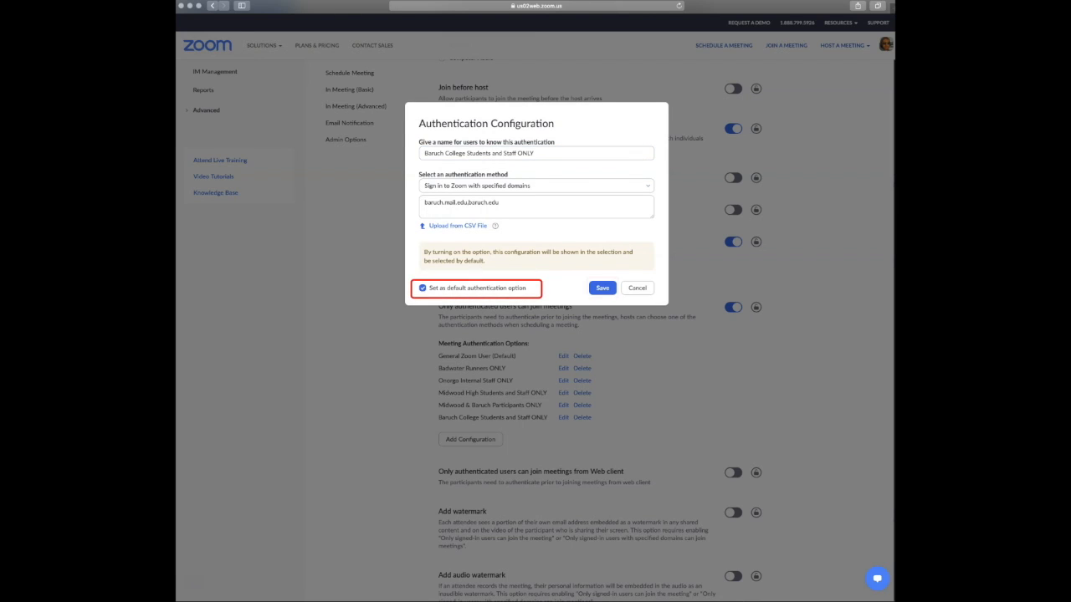
{"action": "left_click", "coordinate": [602, 288]}
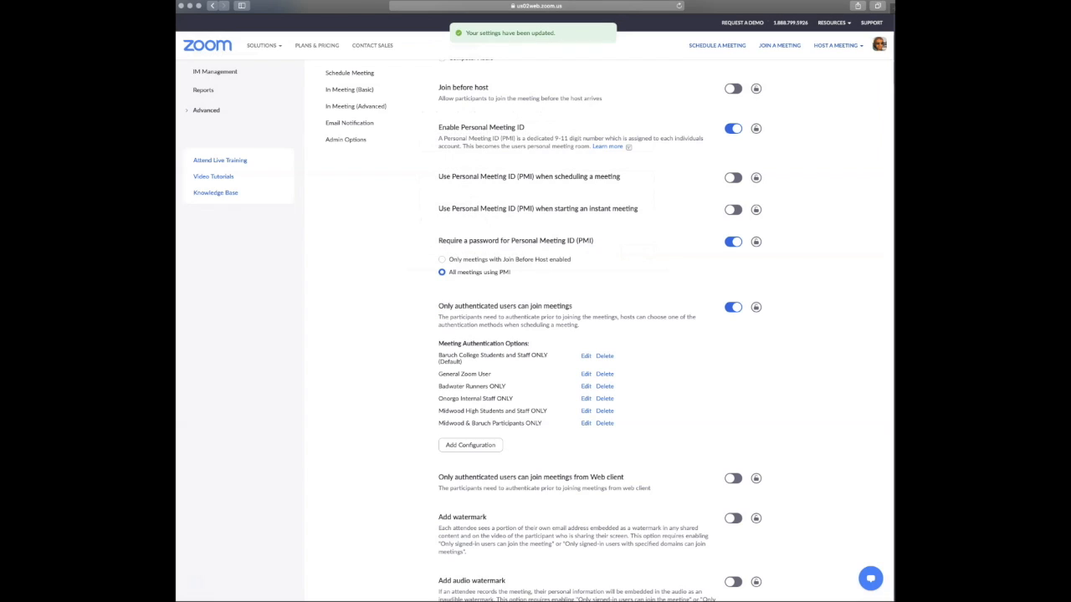
Step: Schedule a new meeting that only authenticated users under "Baruch College Students and Staff ONLY" can join, and save it
{"action": "scroll", "coordinate": [598, 335], "scroll_direction": "up", "scroll_amount": 5}
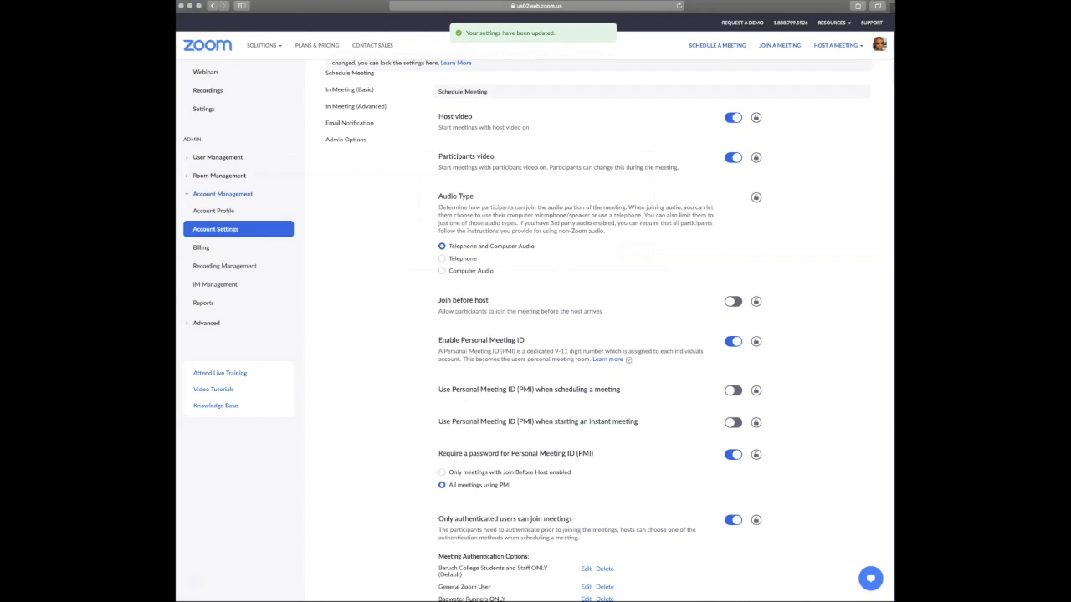
{"action": "left_click", "coordinate": [206, 113]}
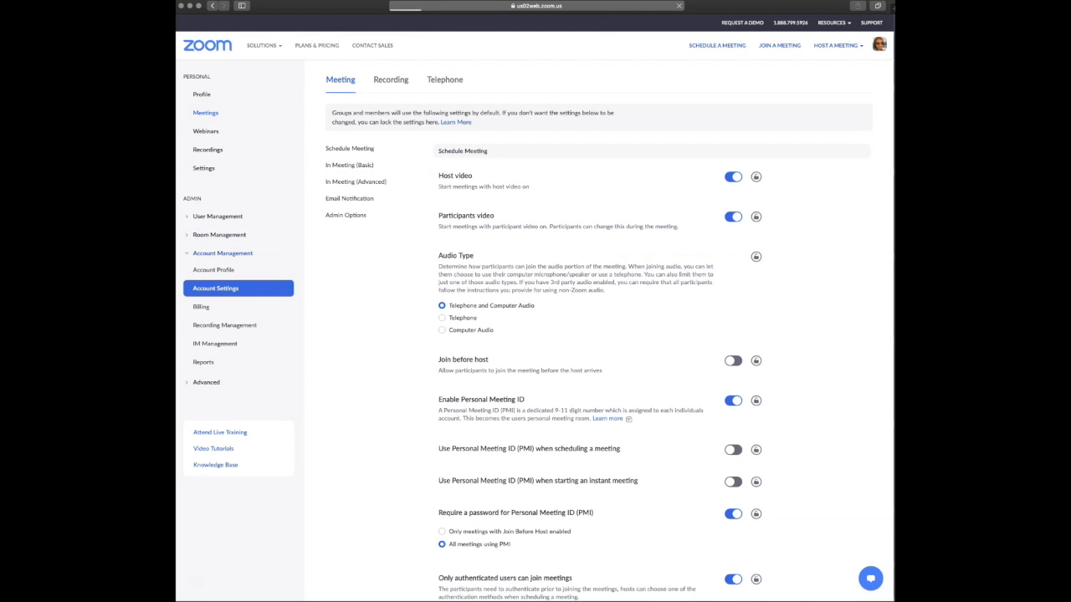
{"action": "left_click", "coordinate": [367, 111]}
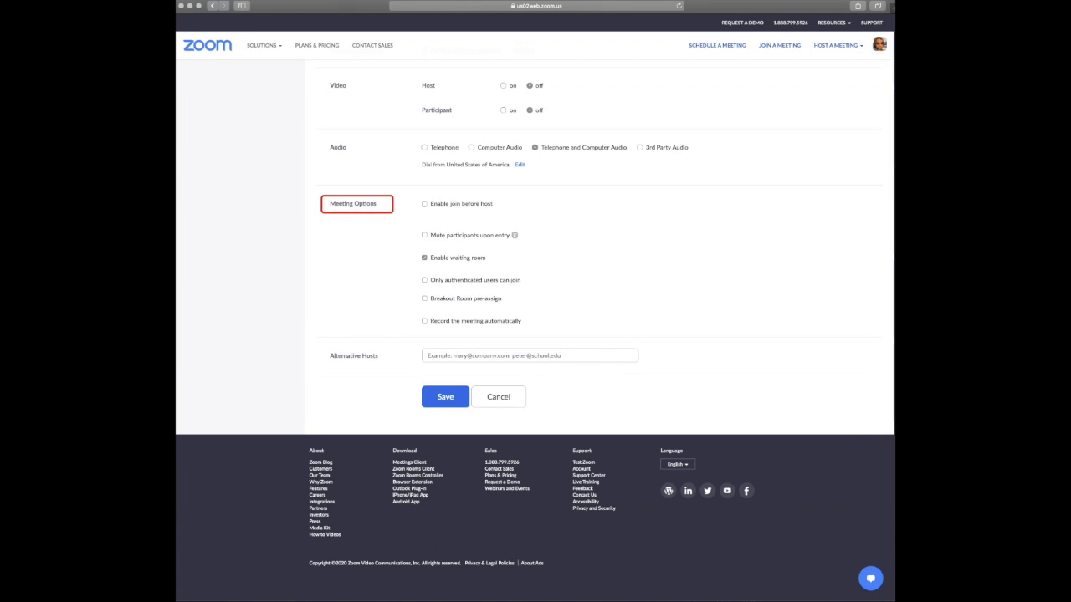
{"action": "left_click", "coordinate": [424, 281]}
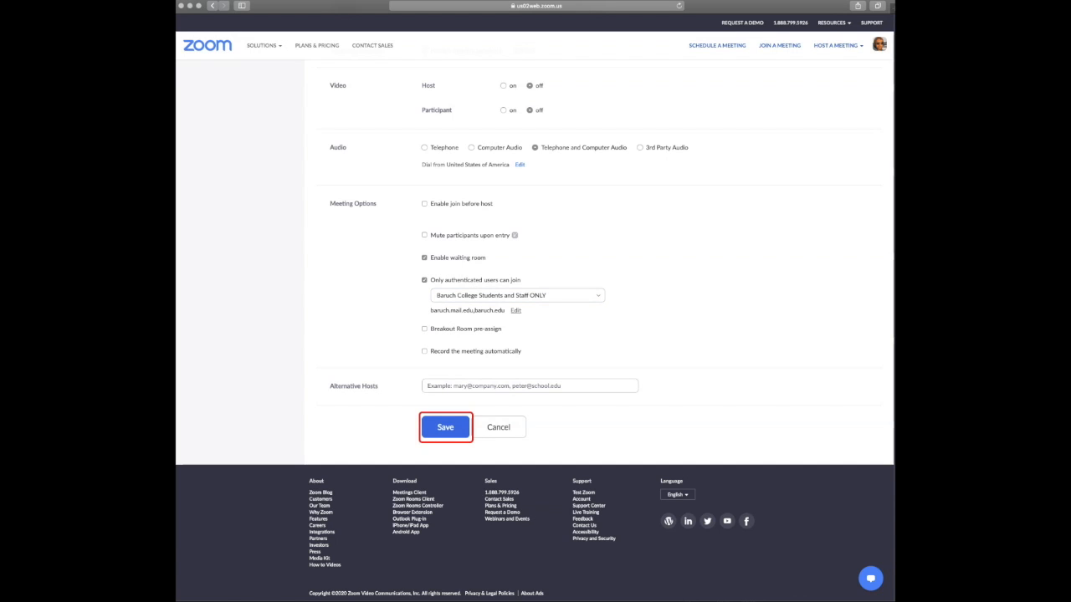
{"action": "left_click", "coordinate": [445, 427]}
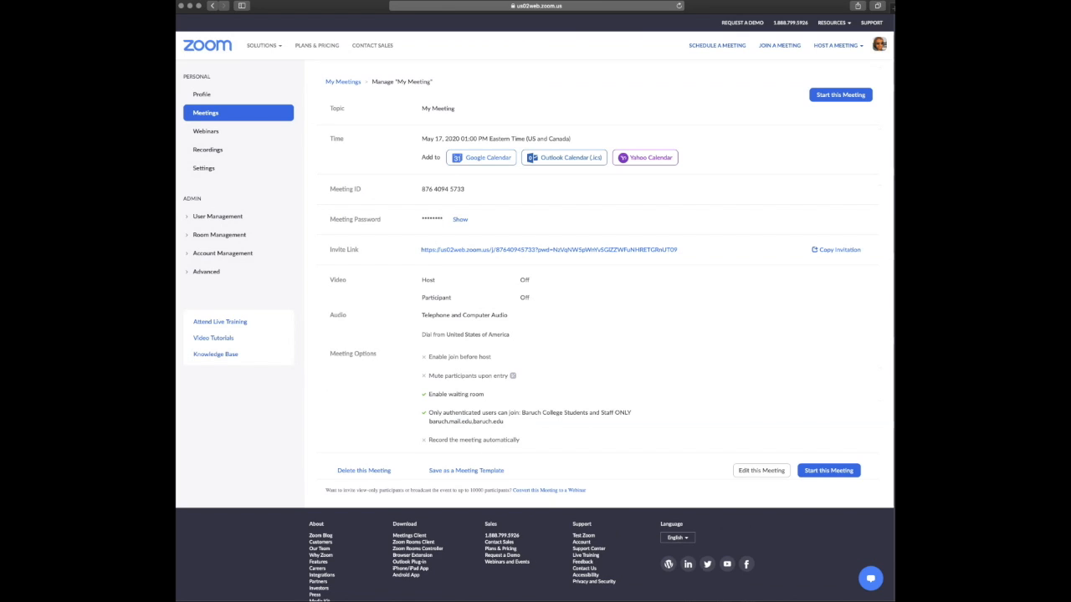
{"action": "scroll", "coordinate": [535, 326], "scroll_direction": "down", "scroll_amount": 3}
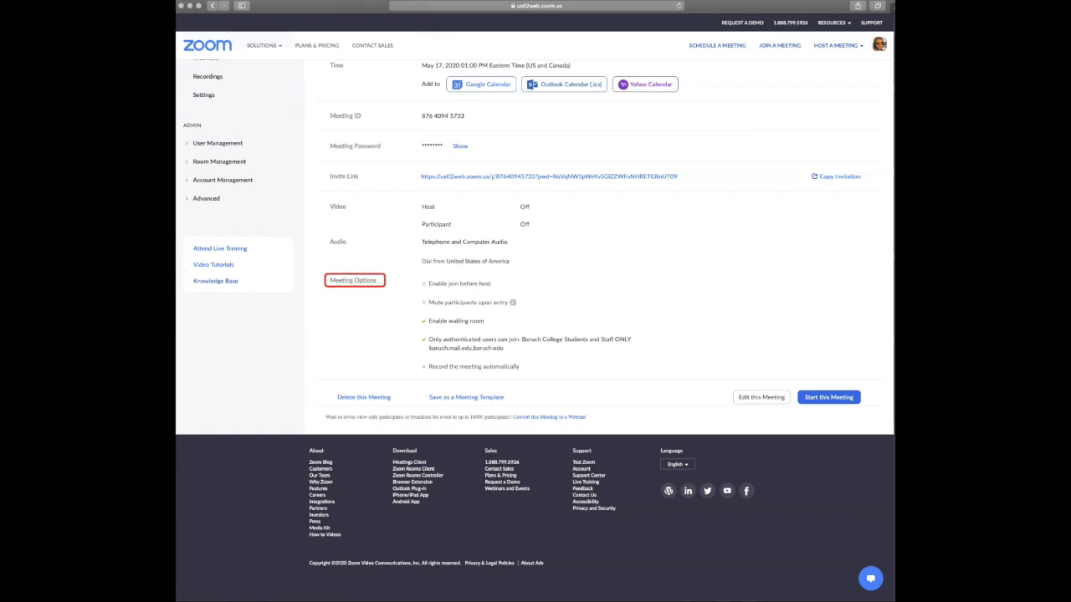